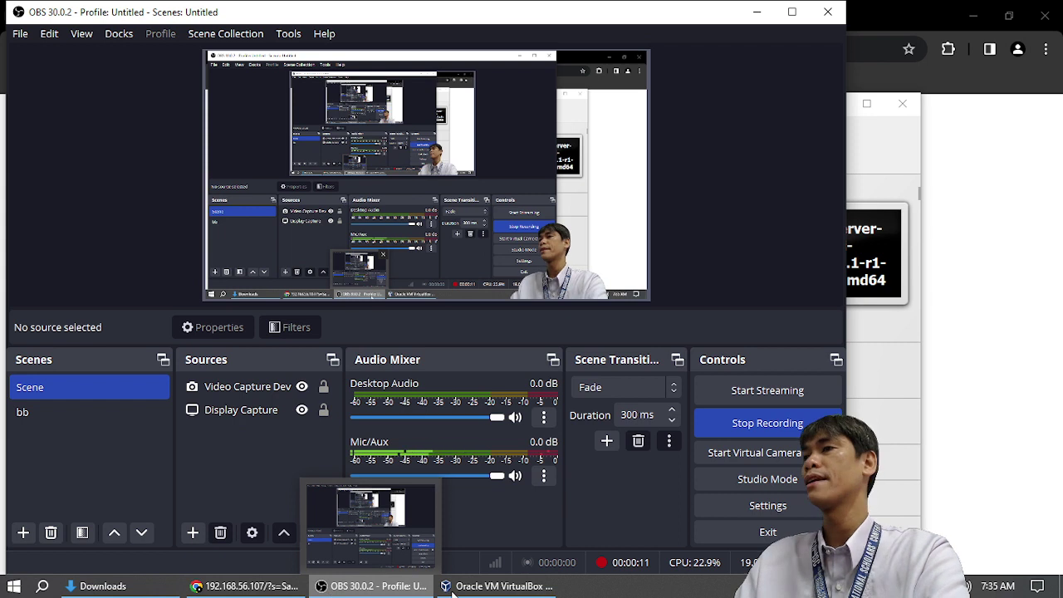
Step: Close the crashed egw.sql.txt page in Chrome and close the VirtualBox Manager window
left_click(498, 586)
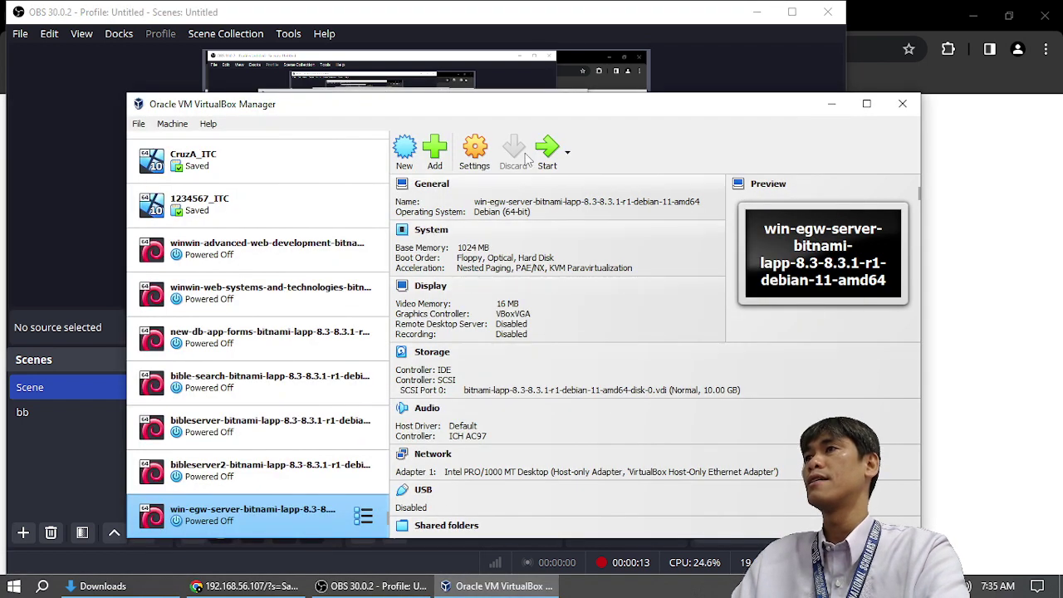
left_click(828, 104)
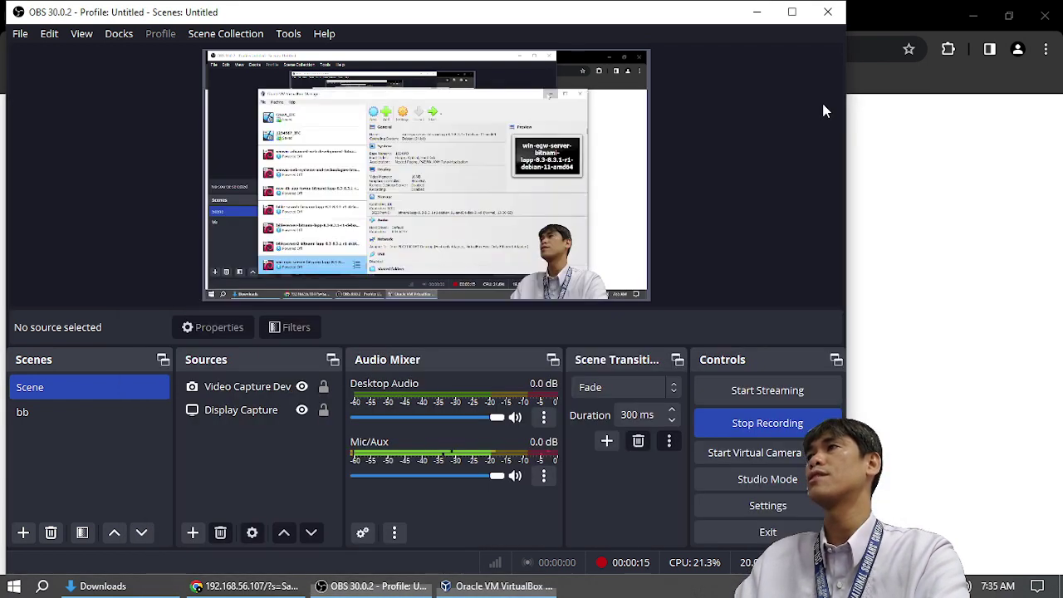
left_click(257, 589)
left_click(569, 17)
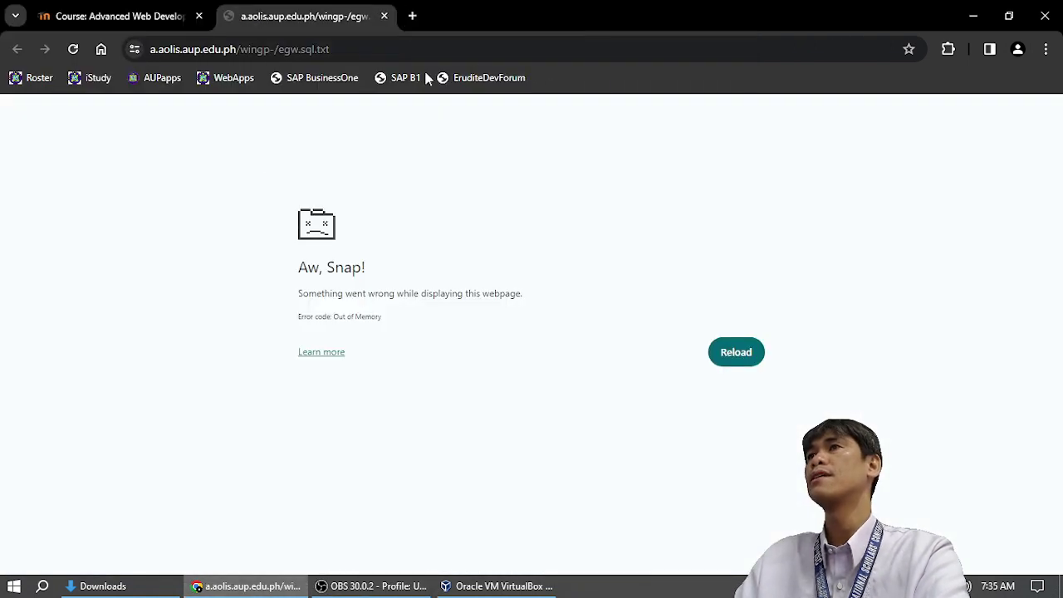
left_click(382, 18)
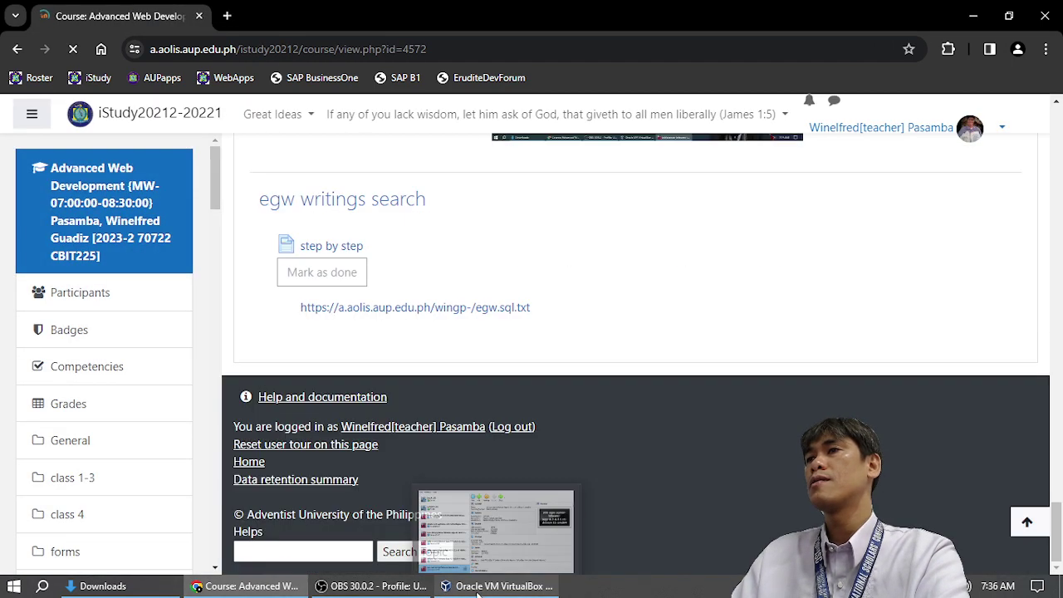
left_click(490, 586)
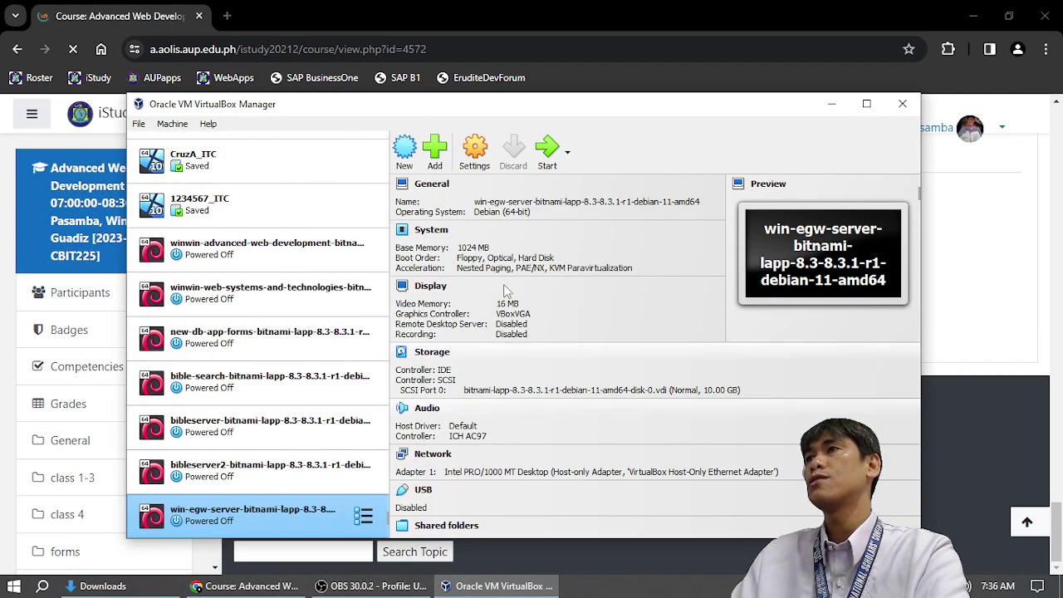
left_click(900, 105)
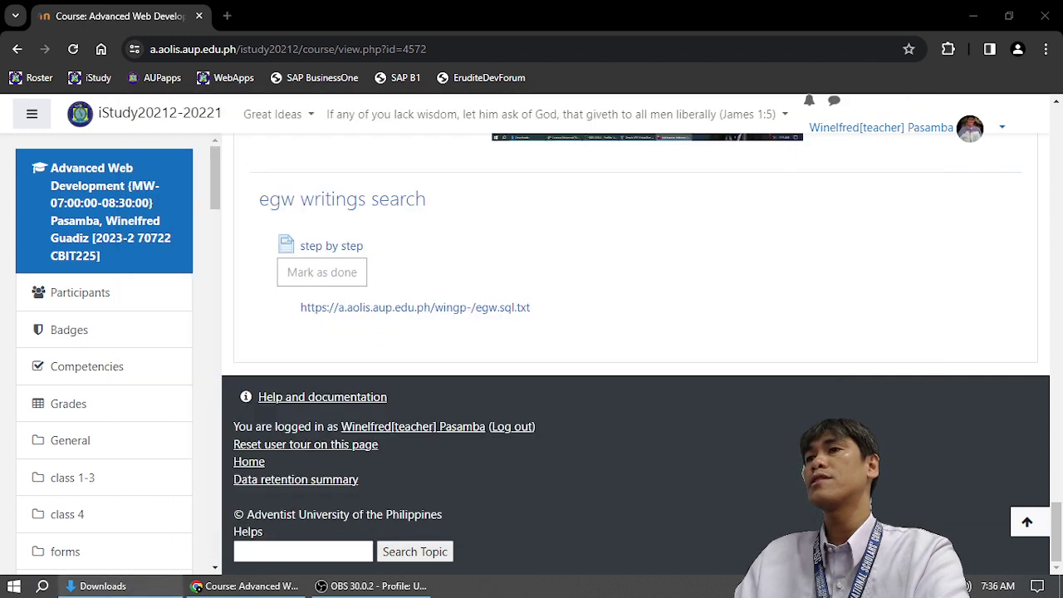
Step: Import the bitnami-lapp-8.3.1-r1-debian-11-amd64.ova appliance from the Downloads folder into VirtualBox with the suggested settings, agreeing to the software license
left_click(103, 586)
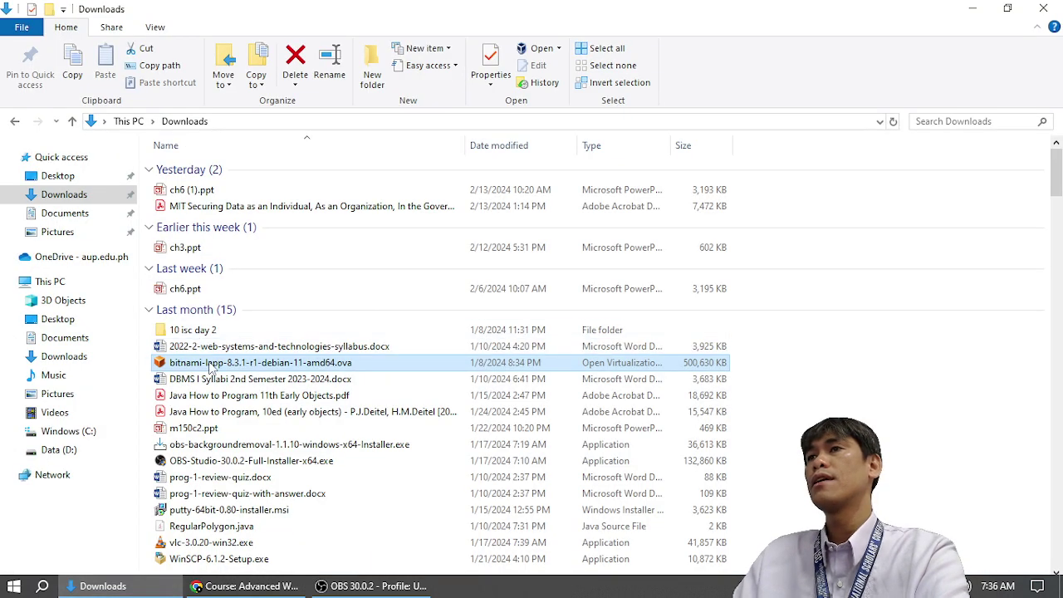
left_click(207, 366)
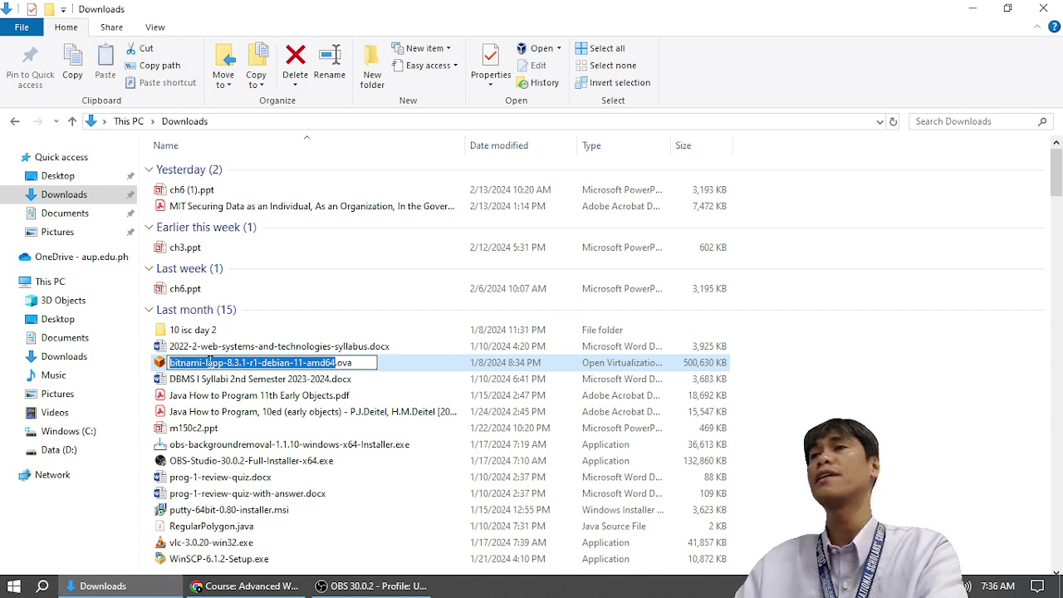
key("Right")
key("Return")
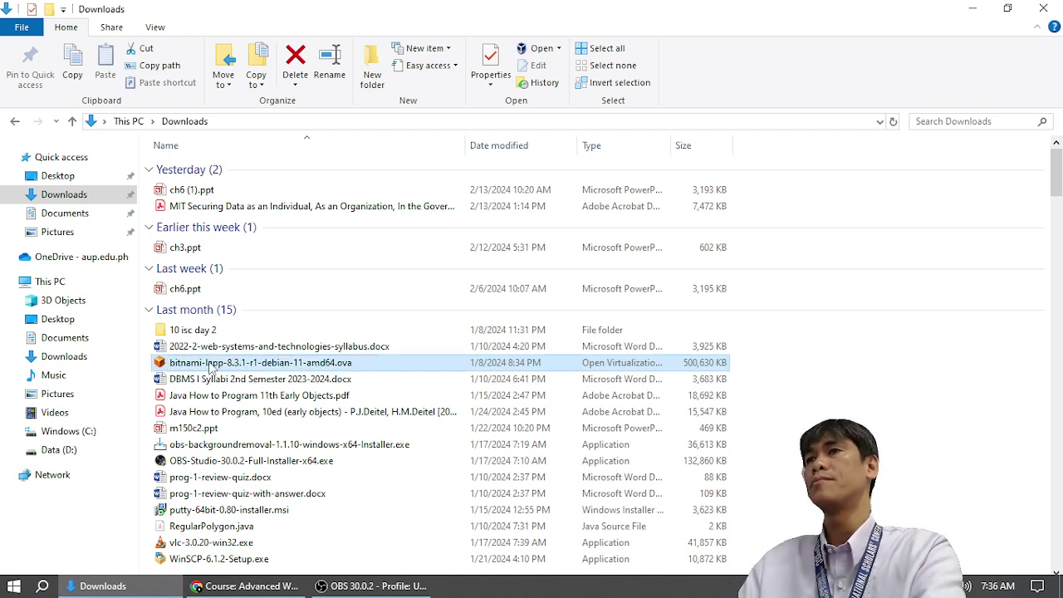
double_click(210, 366)
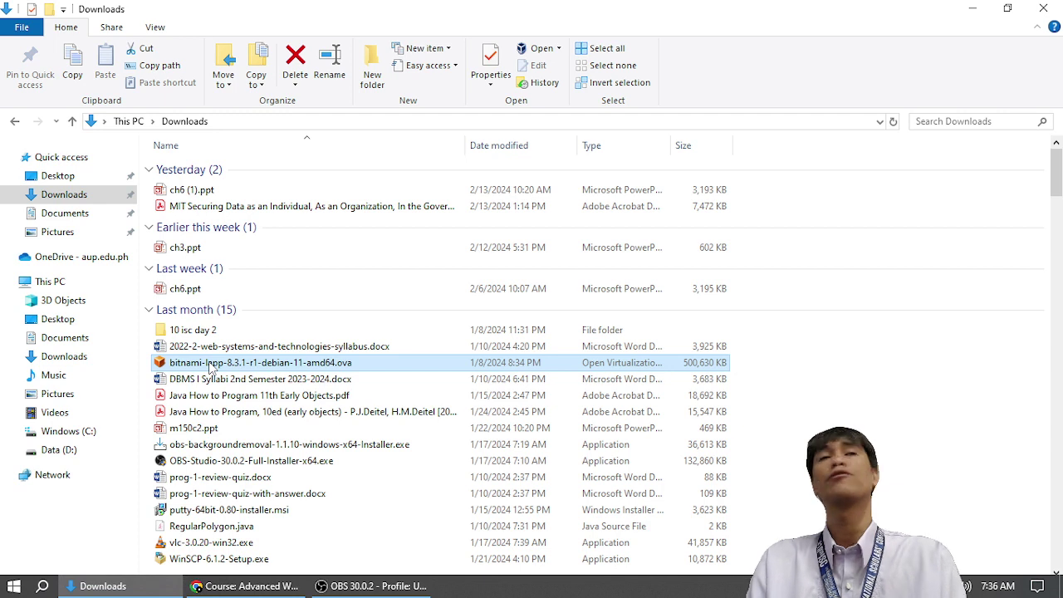
double_click(211, 369)
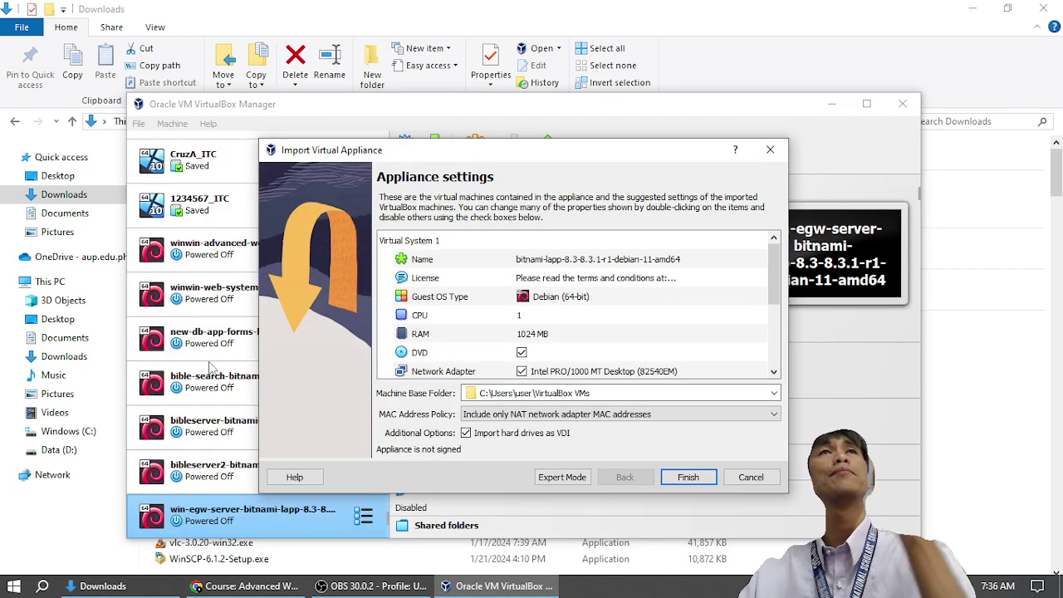
left_click(707, 475)
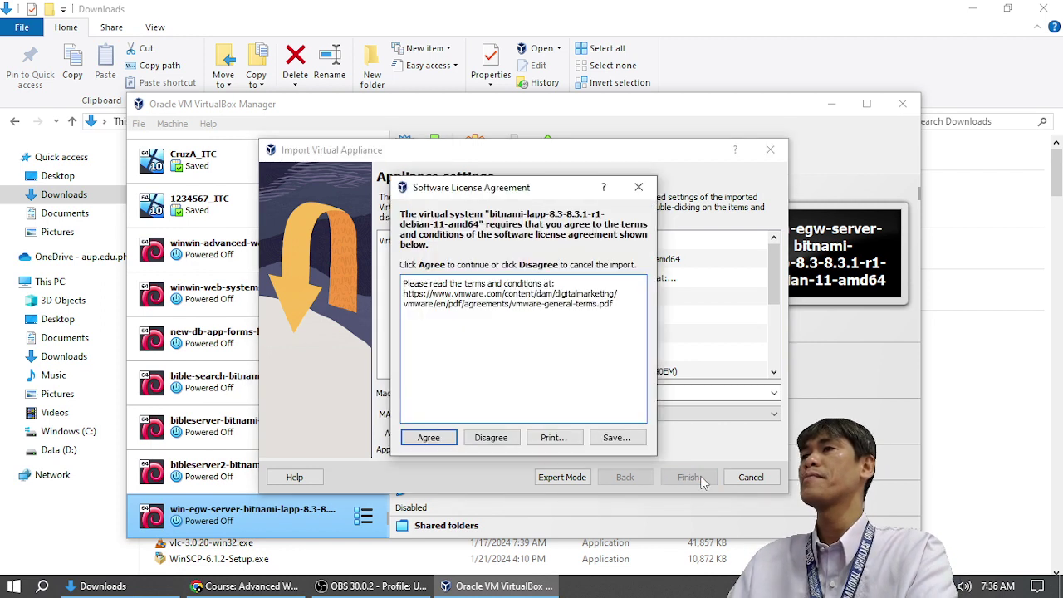
left_click(428, 438)
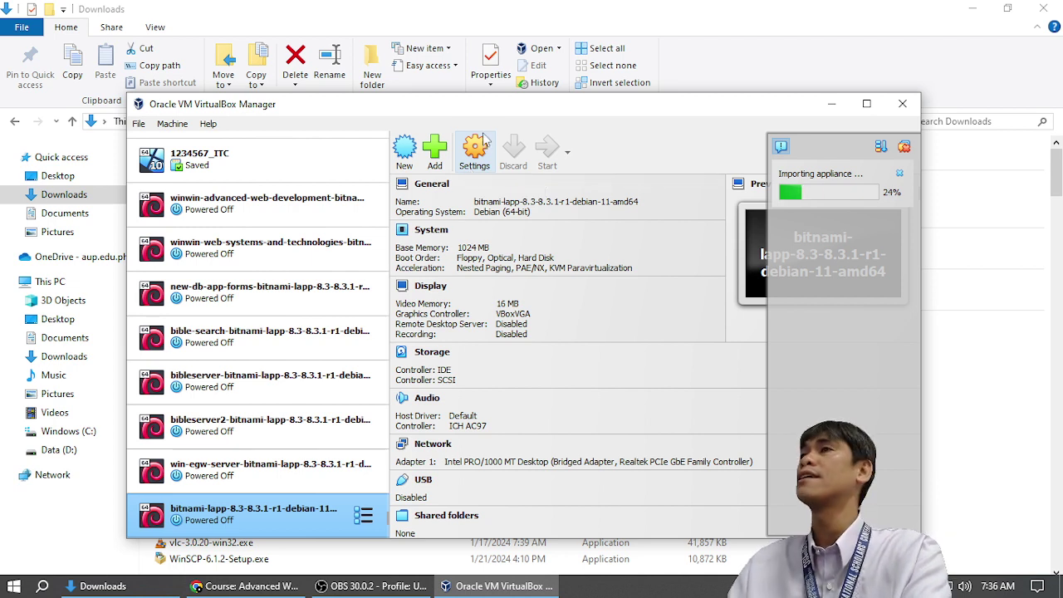
left_click(475, 151)
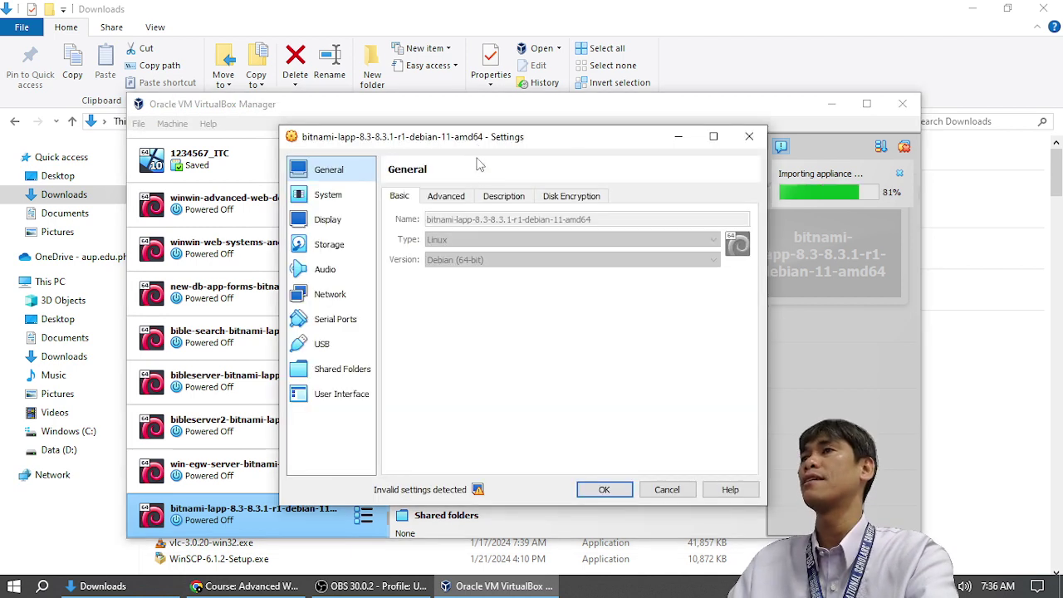
left_click(453, 197)
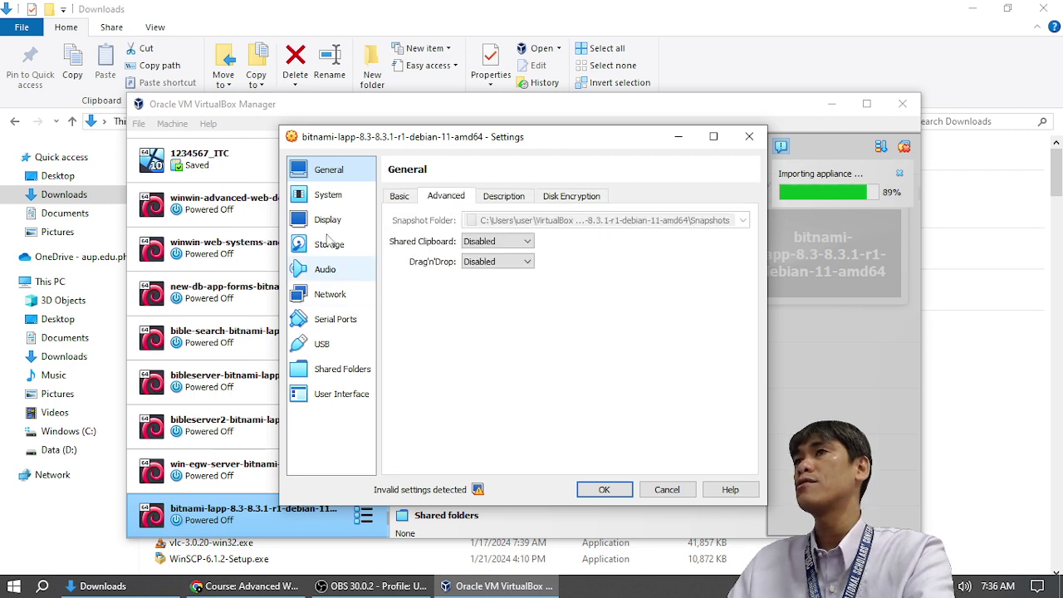
left_click(749, 136)
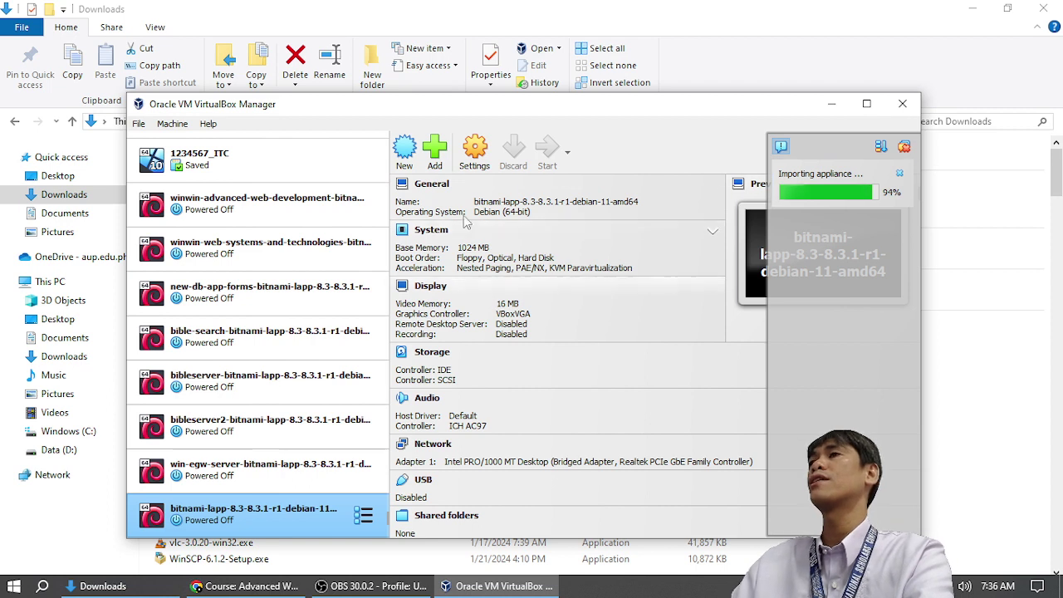
key("ctrl+s")
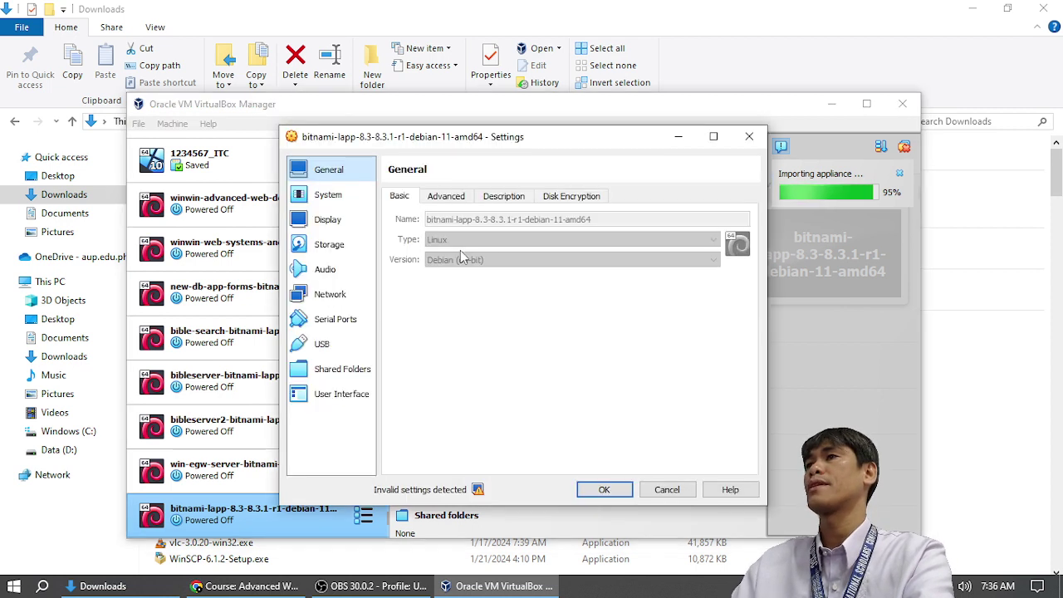
key("Escape")
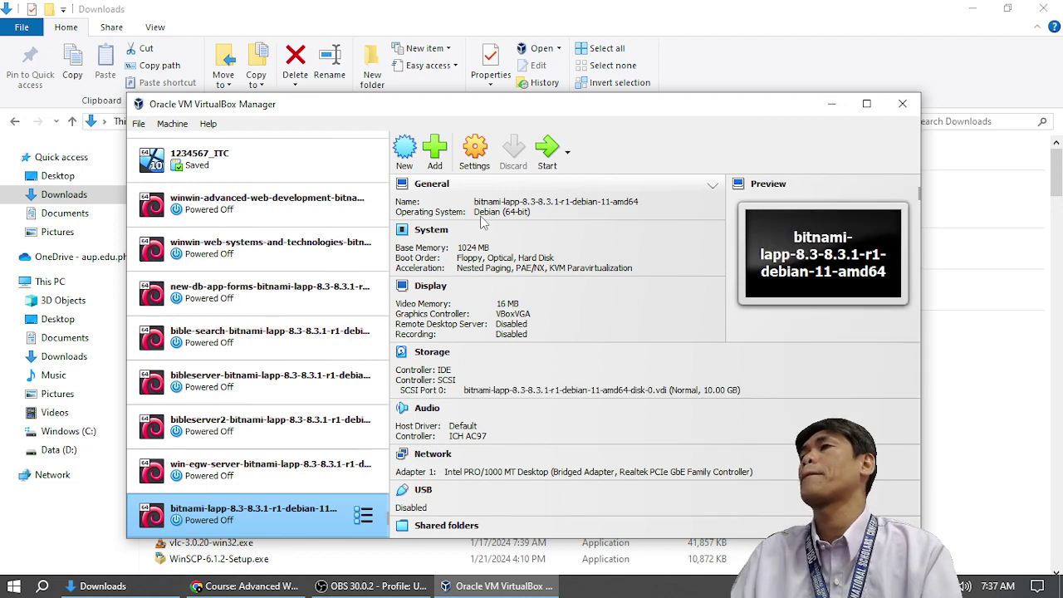
Step: Rename the imported virtual machine as win-egw-server-2-bitnami-lapp-8.3-8.3.1-r1-debian-11-amd64 in its general settings
left_click(482, 162)
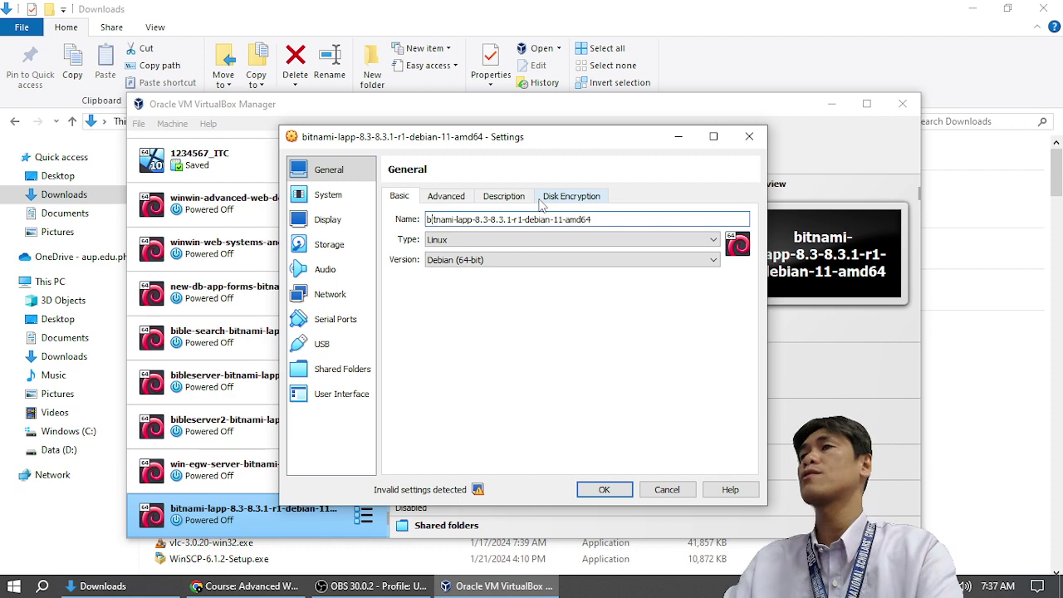
type("win-e")
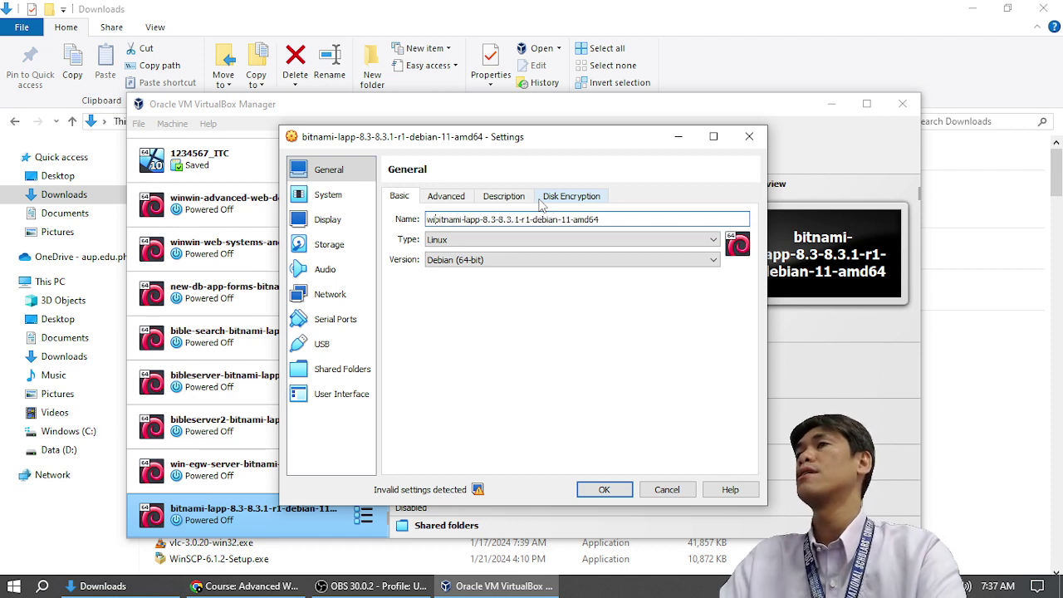
type("gw")
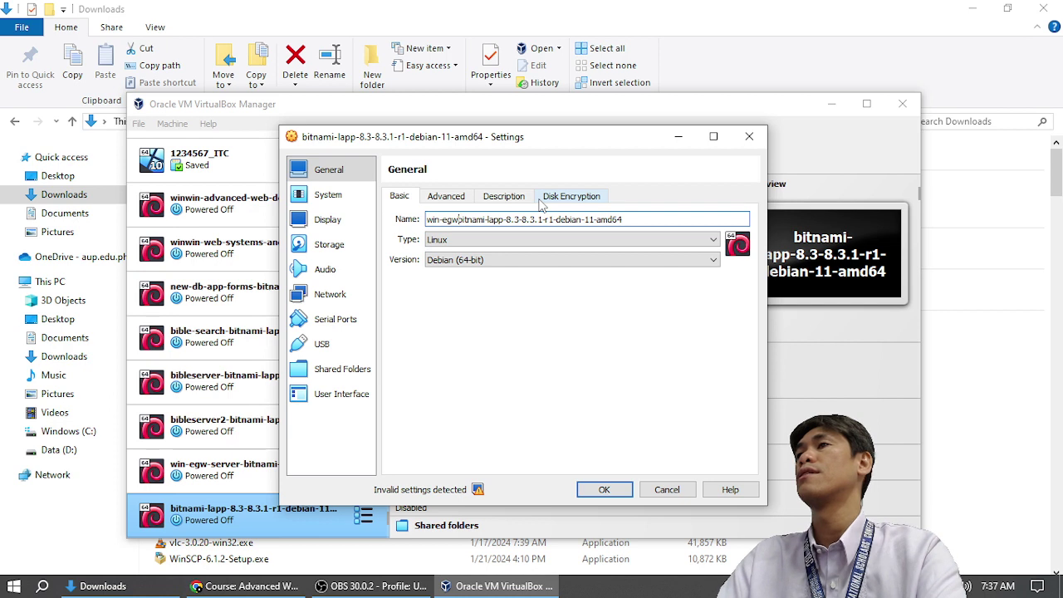
type("-server-")
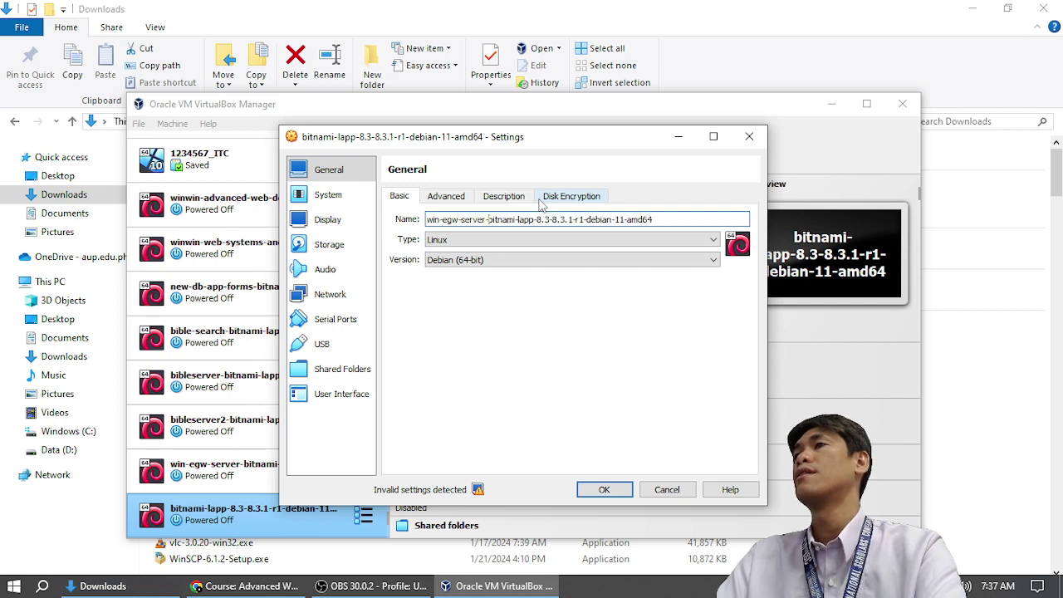
type("2-")
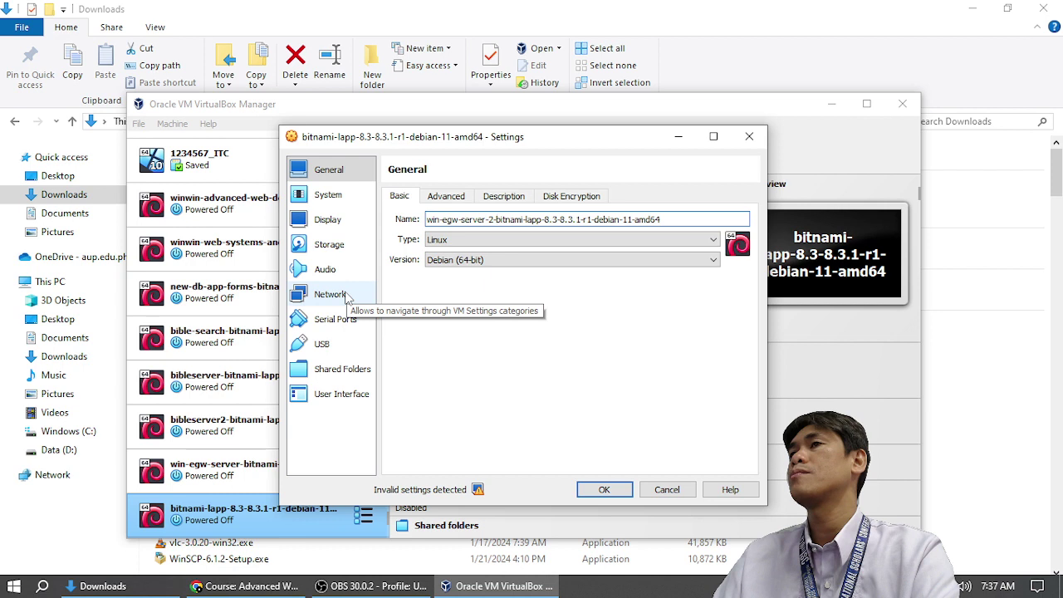
Step: Attach network Adapter 1 of the virtual machine to NAT and save its settings
left_click(348, 298)
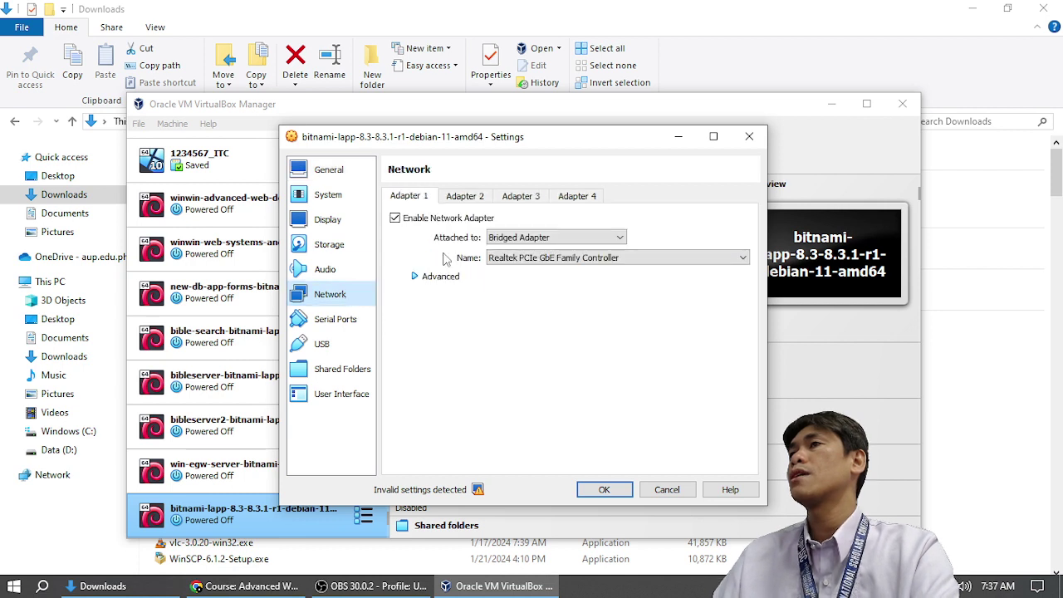
left_click(494, 241)
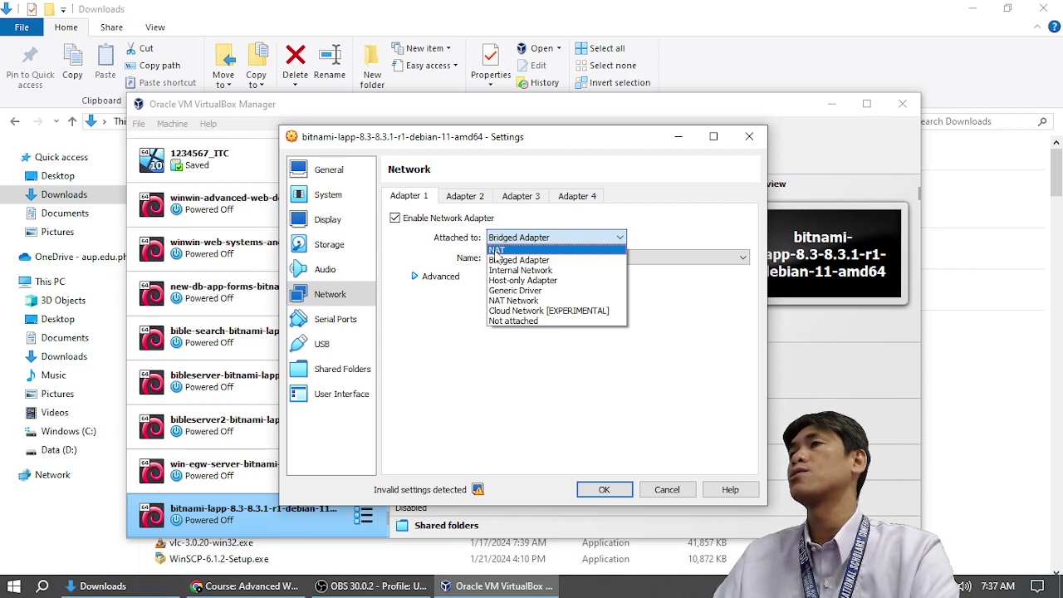
left_click(496, 251)
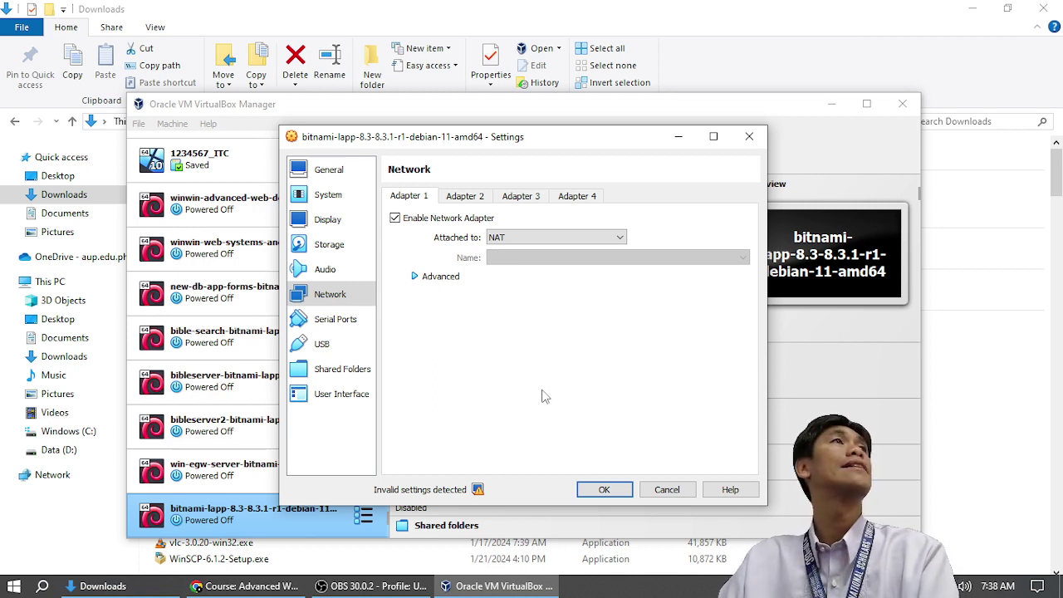
left_click(593, 490)
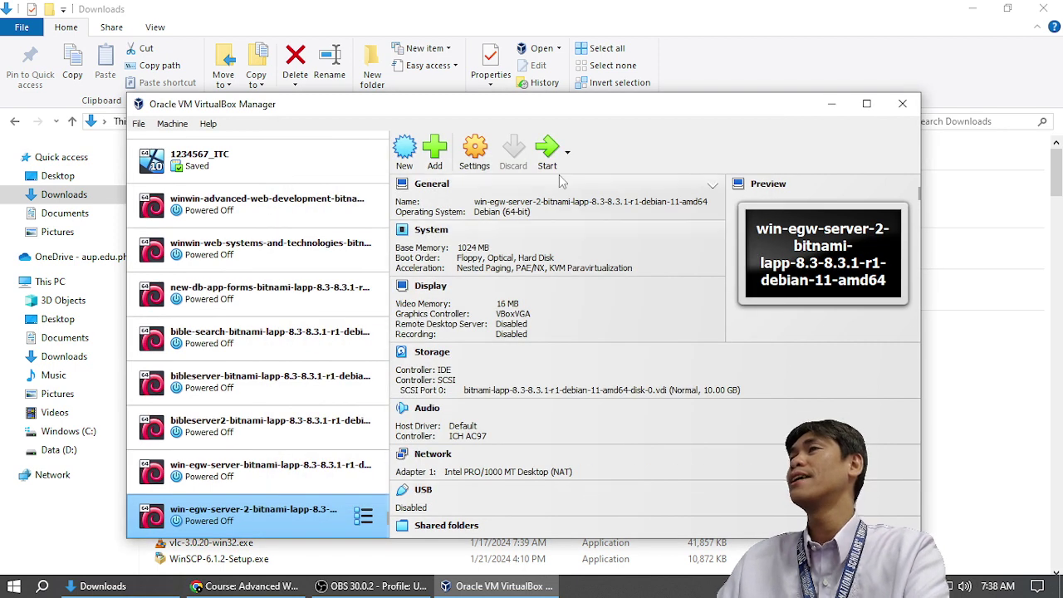
Step: Start the win-egw-server-2 virtual machine and show it maximized in Scaled Mode with its notifications cleared
left_click(548, 153)
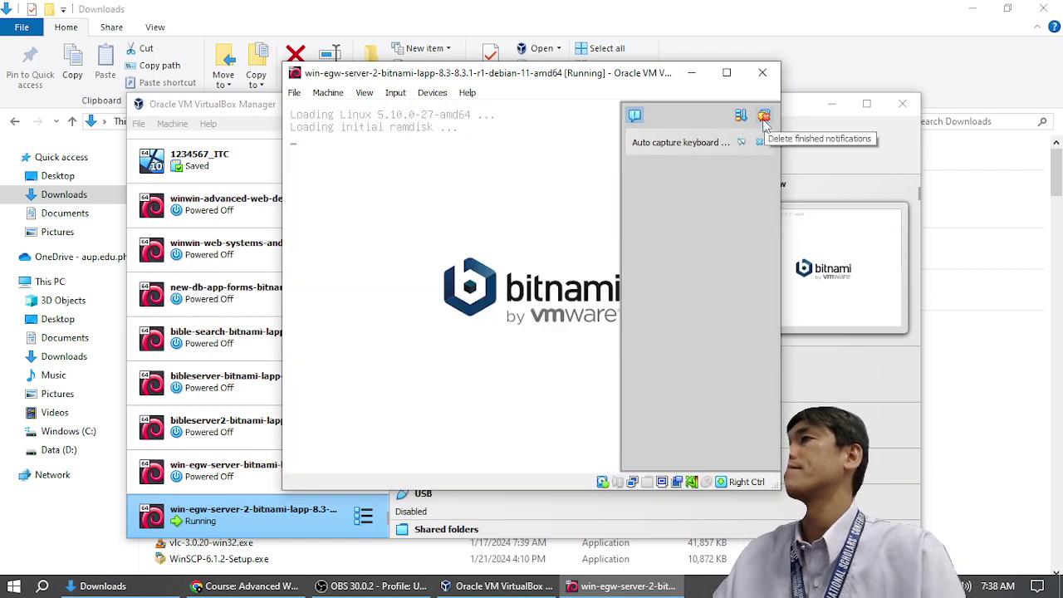
left_click(765, 123)
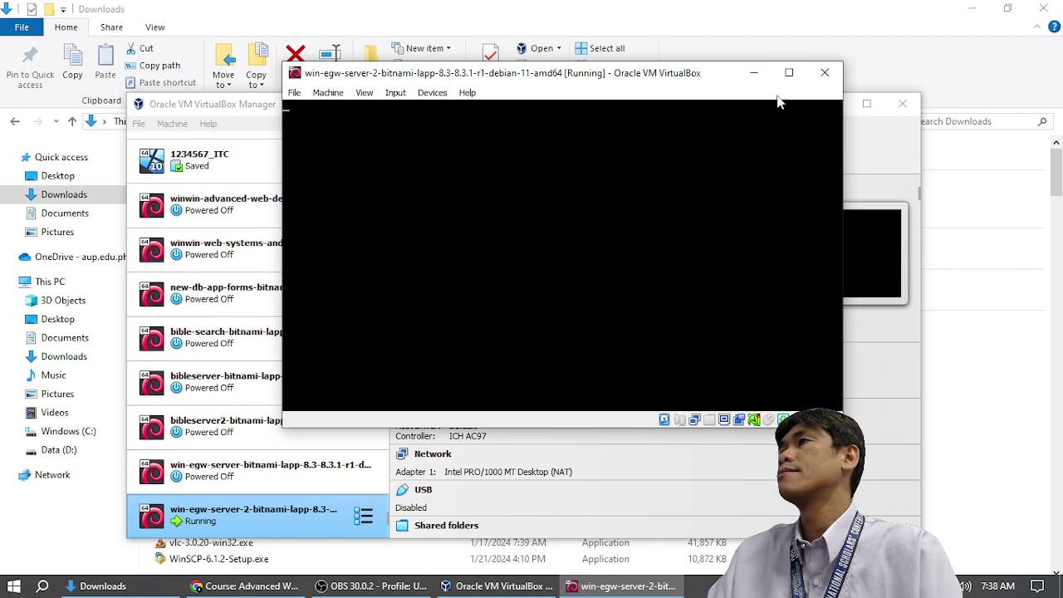
left_click(790, 76)
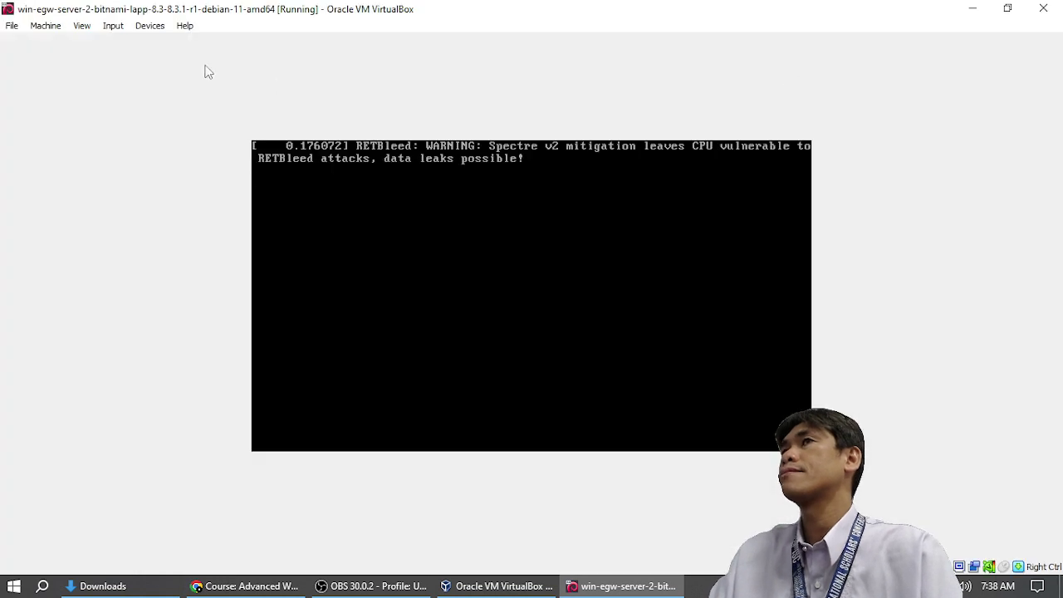
left_click(83, 26)
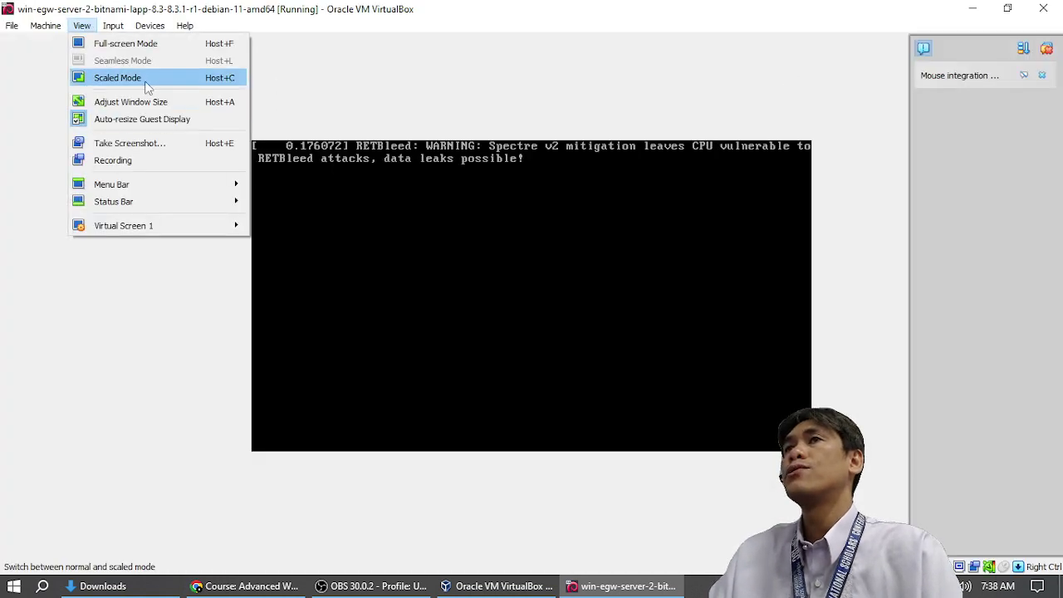
left_click(145, 83)
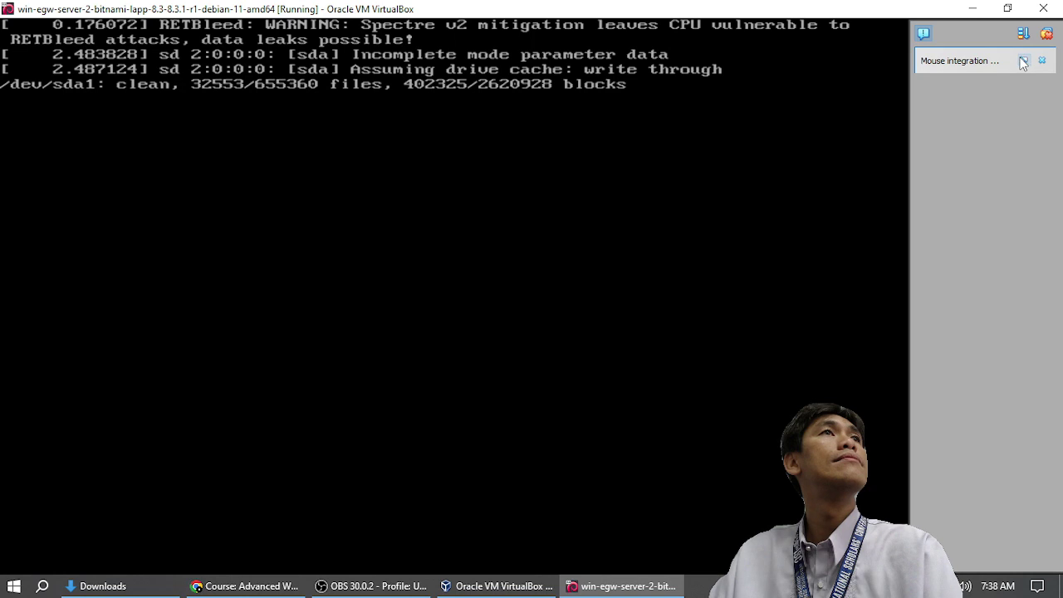
left_click(1046, 34)
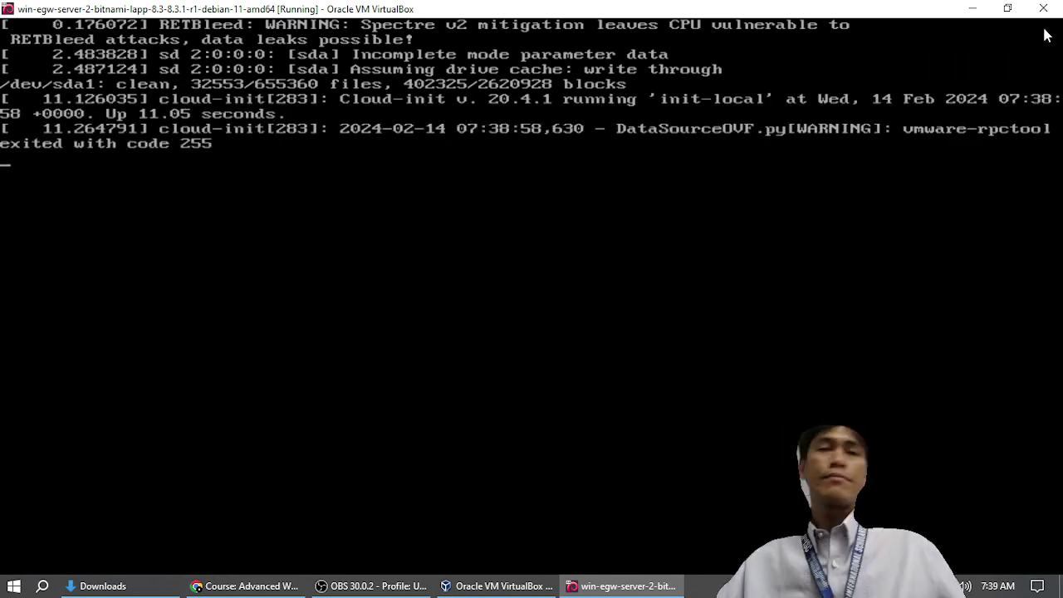